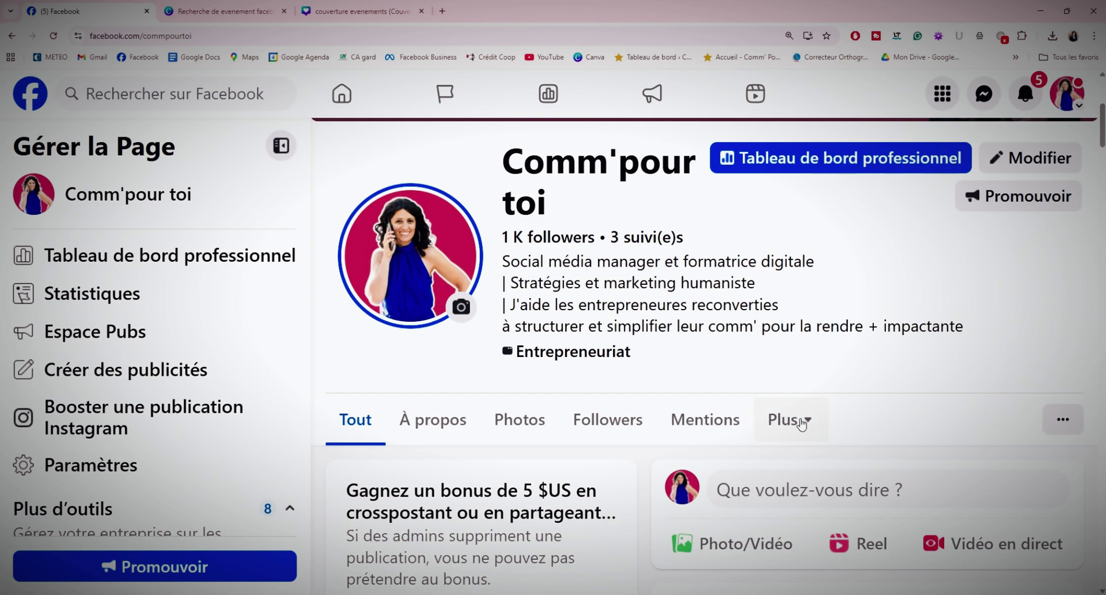
- Open the Comm'pour toi page's Évènements section and start creating a new event
click(800, 420)
scroll(827, 505, down, 2)
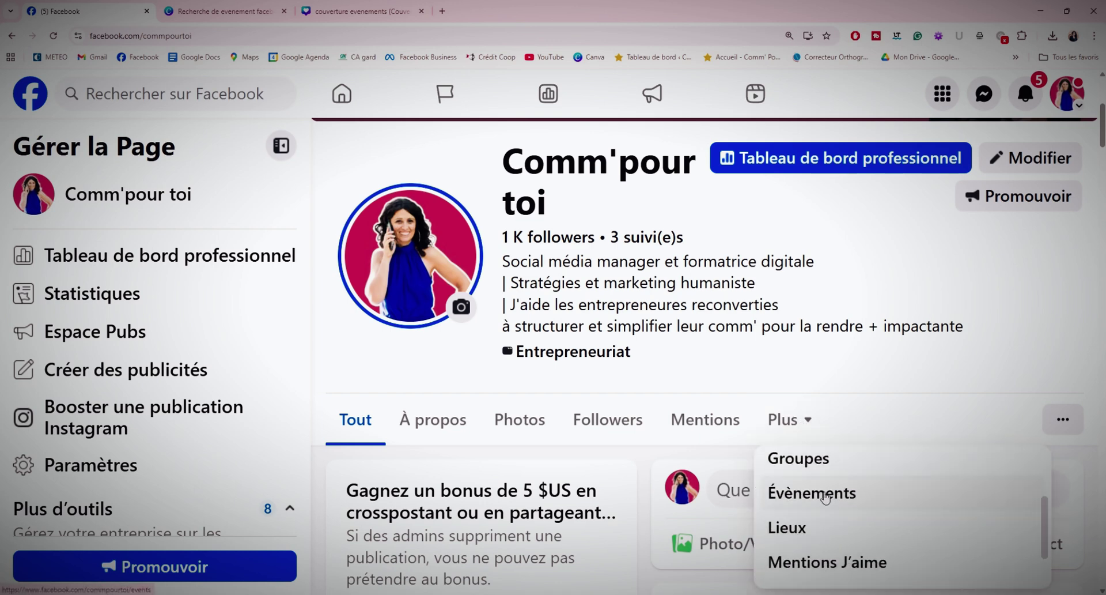
click(825, 497)
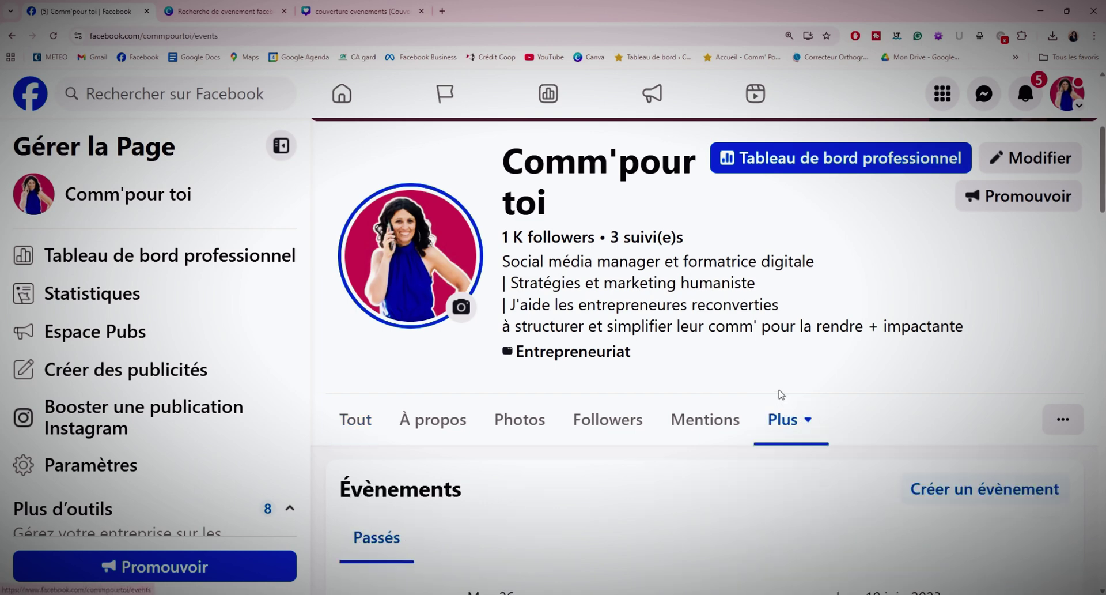
click(810, 422)
scroll(830, 512, down, 4)
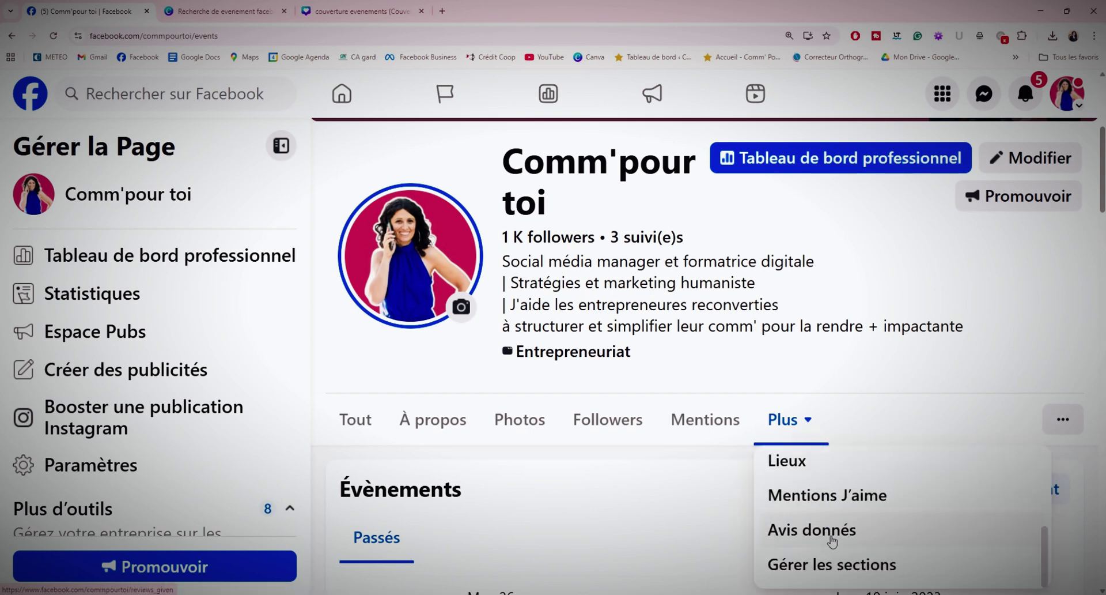
scroll(831, 494, up, 3)
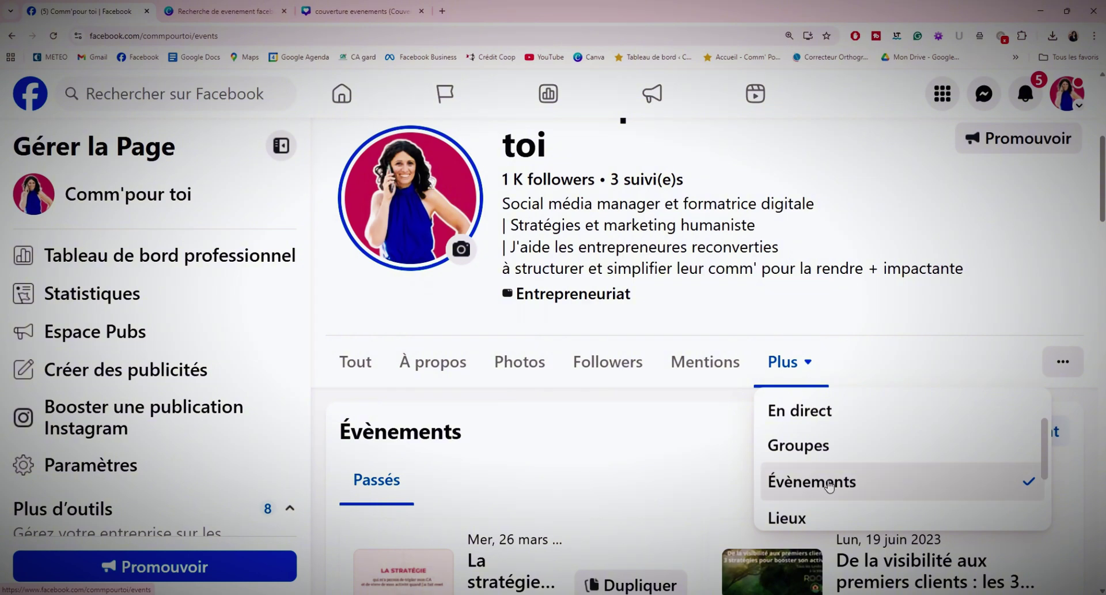
click(829, 481)
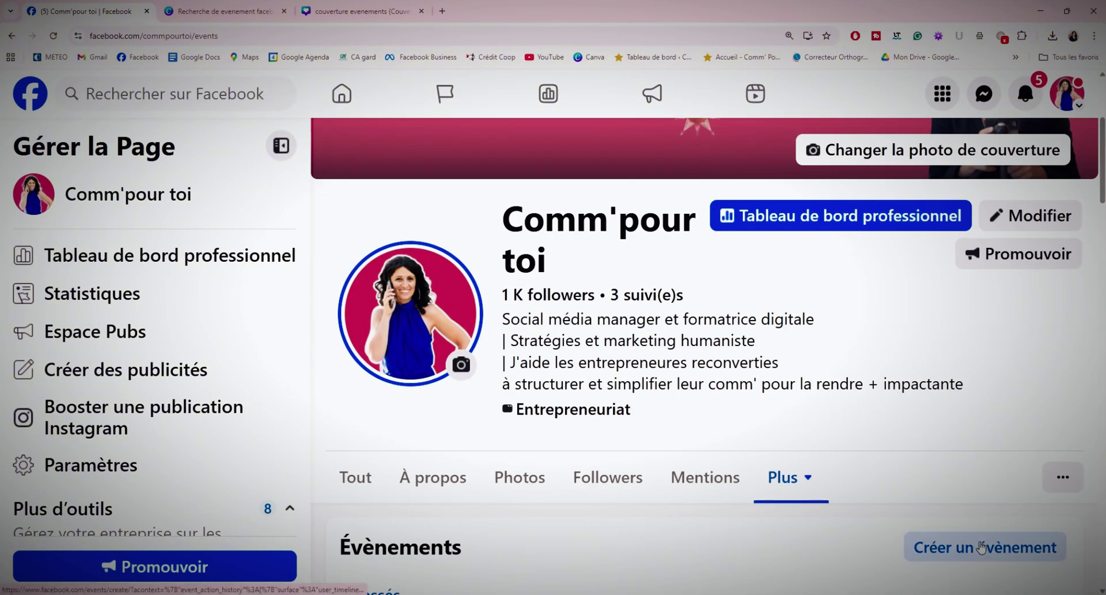
click(983, 546)
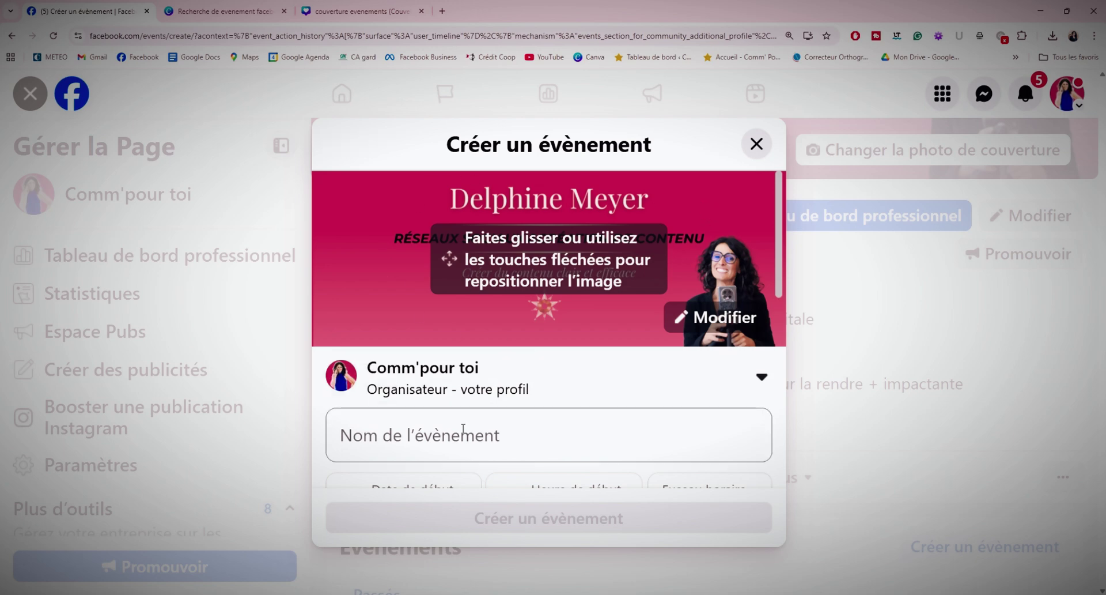
- Replace the event's cover image with the file couverture evenements (Couverture Facebook) (1) from the Téléchargements folder
scroll(464, 431, down, 2)
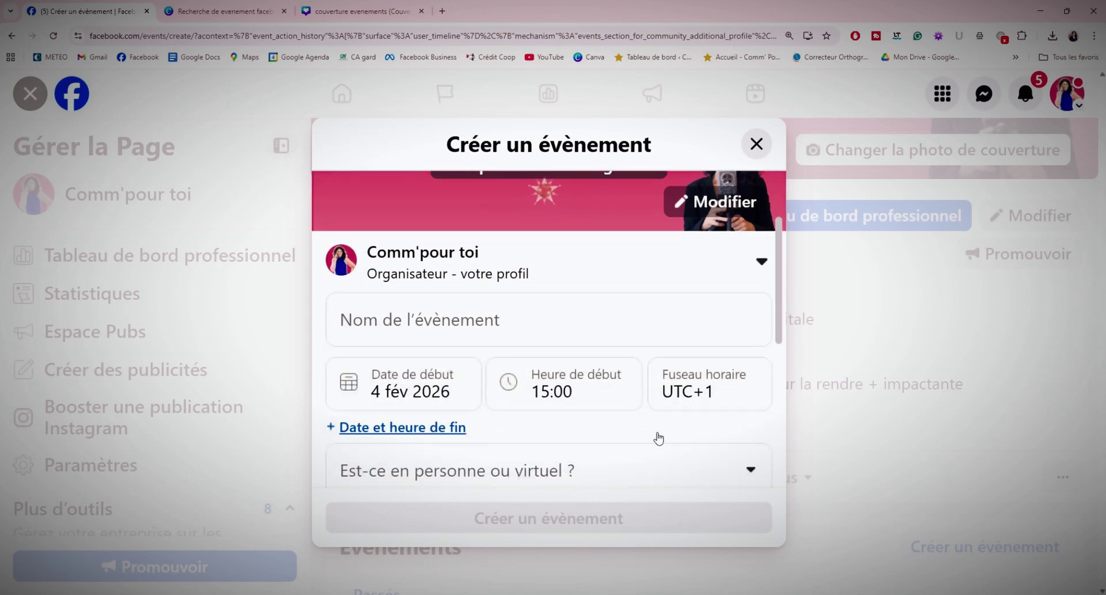
scroll(431, 473, down, 2)
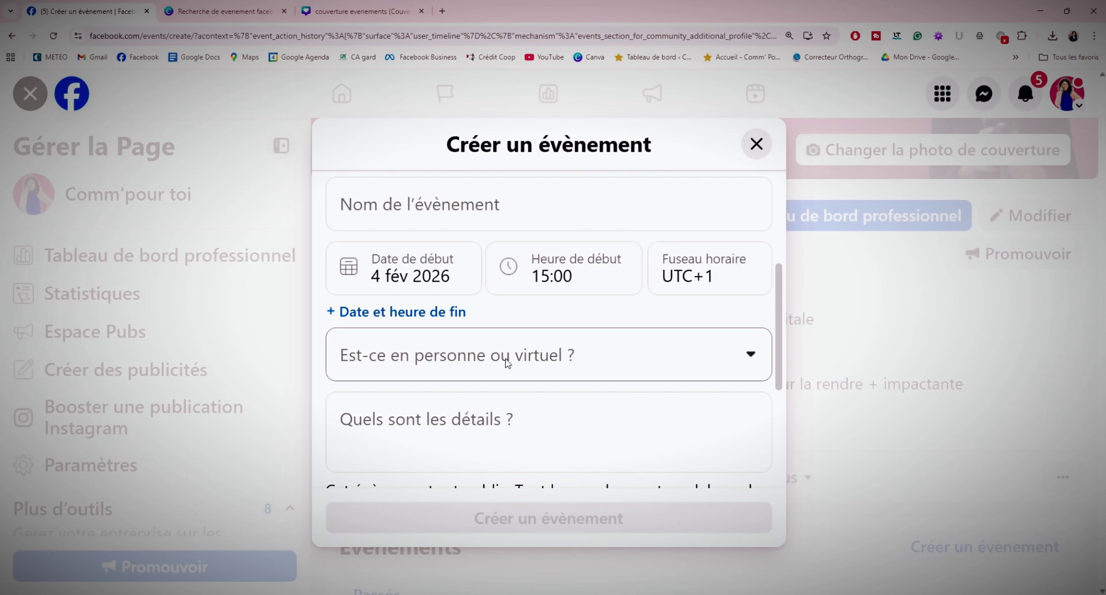
scroll(572, 358, down, 4)
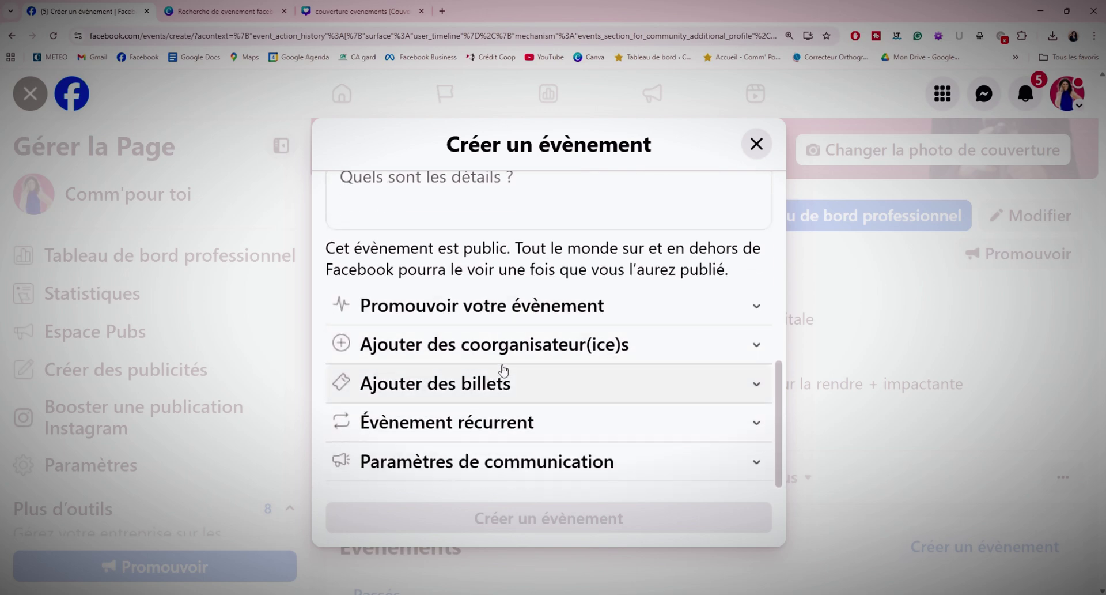
scroll(523, 461, up, 6)
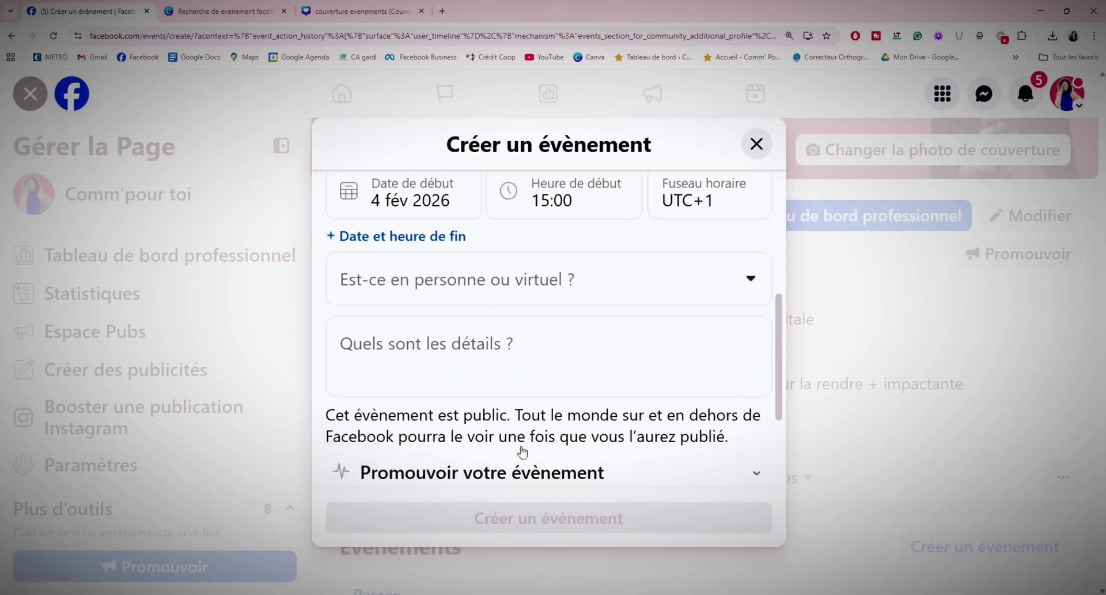
scroll(523, 437, up, 3)
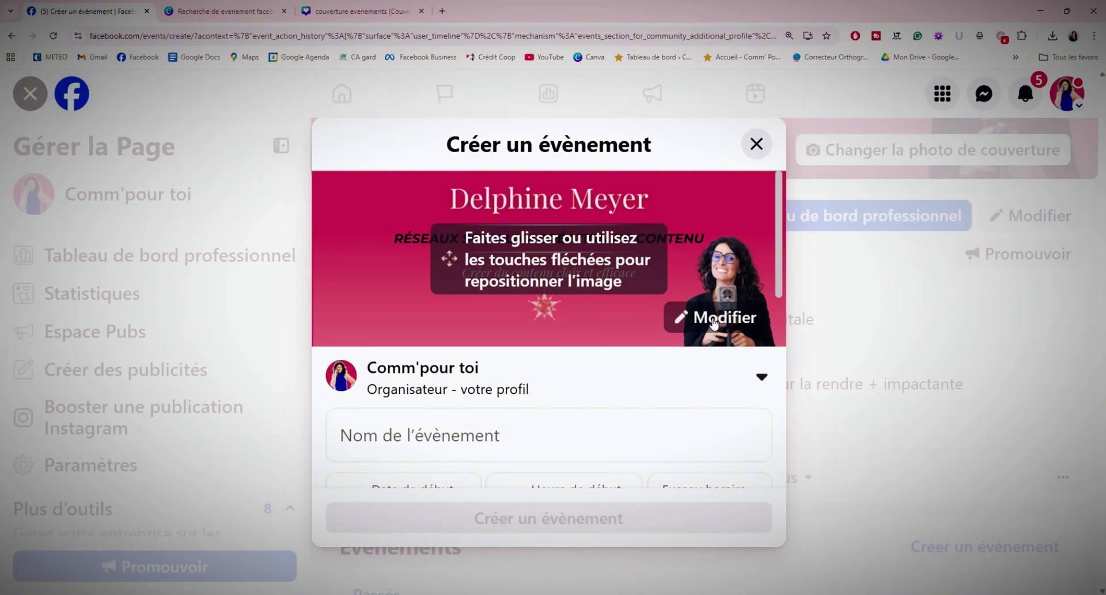
click(690, 323)
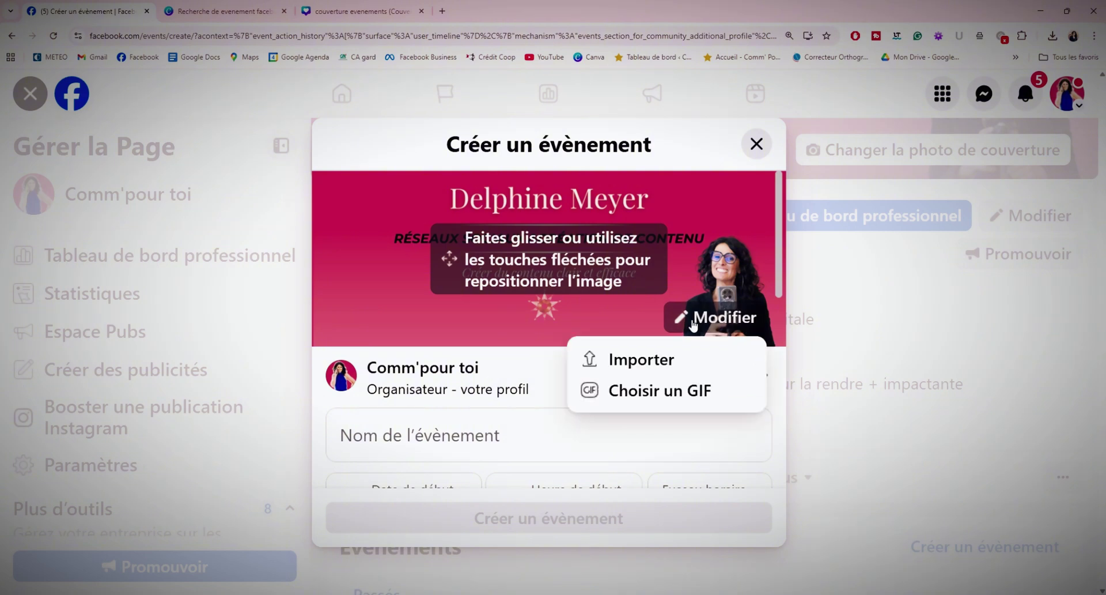
click(643, 366)
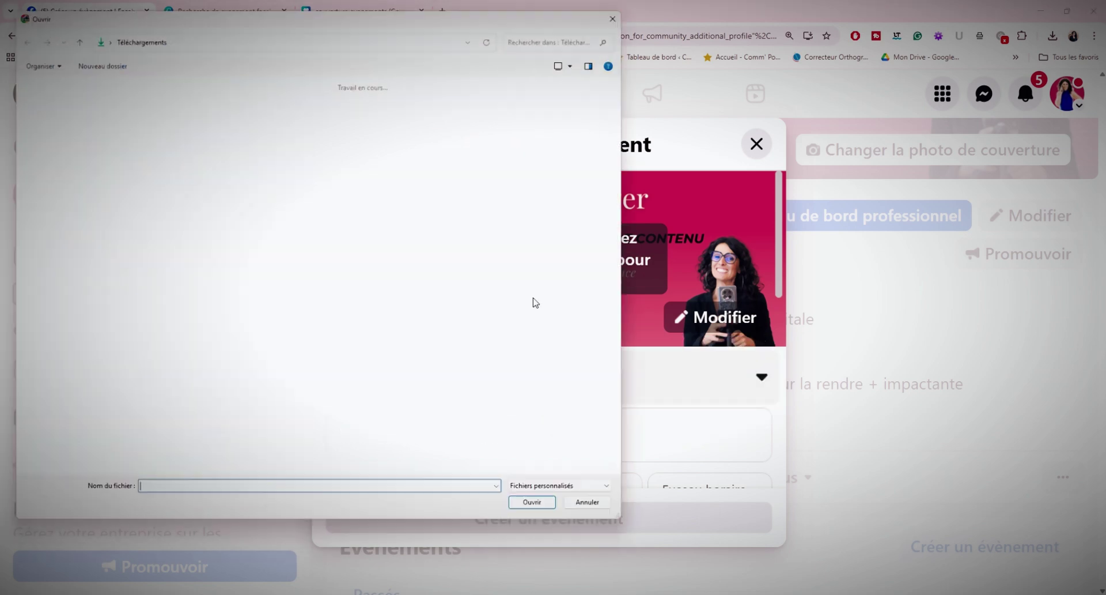
click(182, 136)
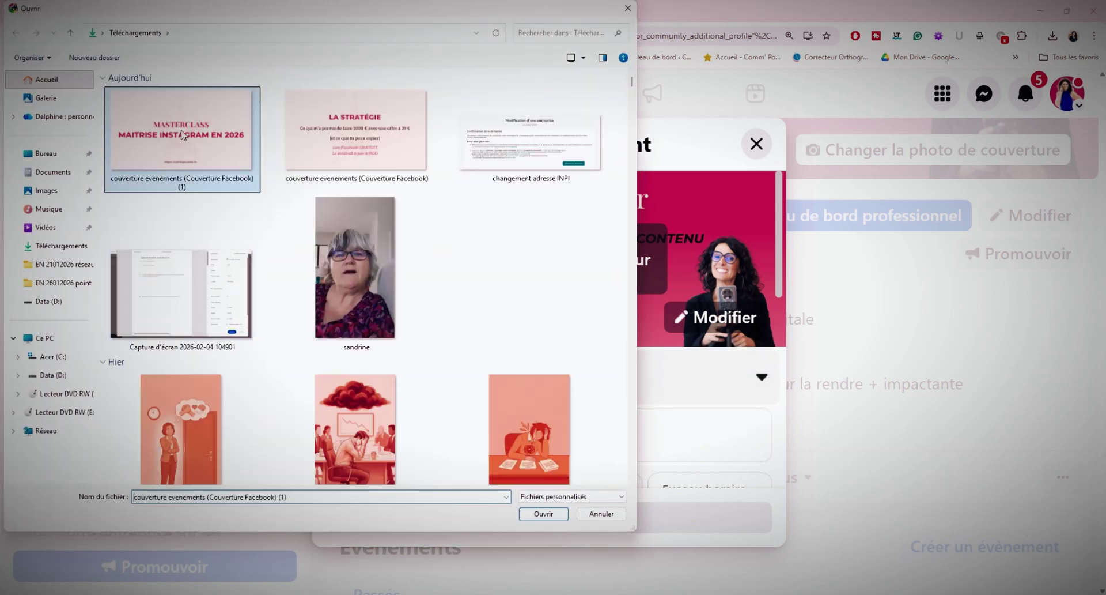
click(543, 513)
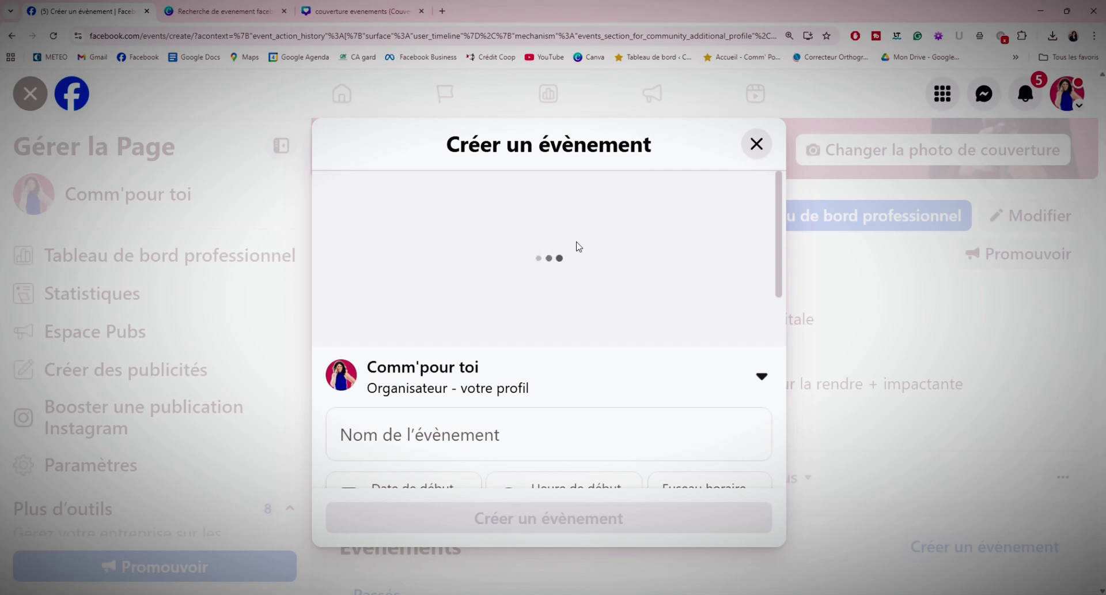
- Name the event Masterclass Maitriser Instagram en 2026 and start it on 4 fév 2026 at 18:00, without an end date and time
click(634, 378)
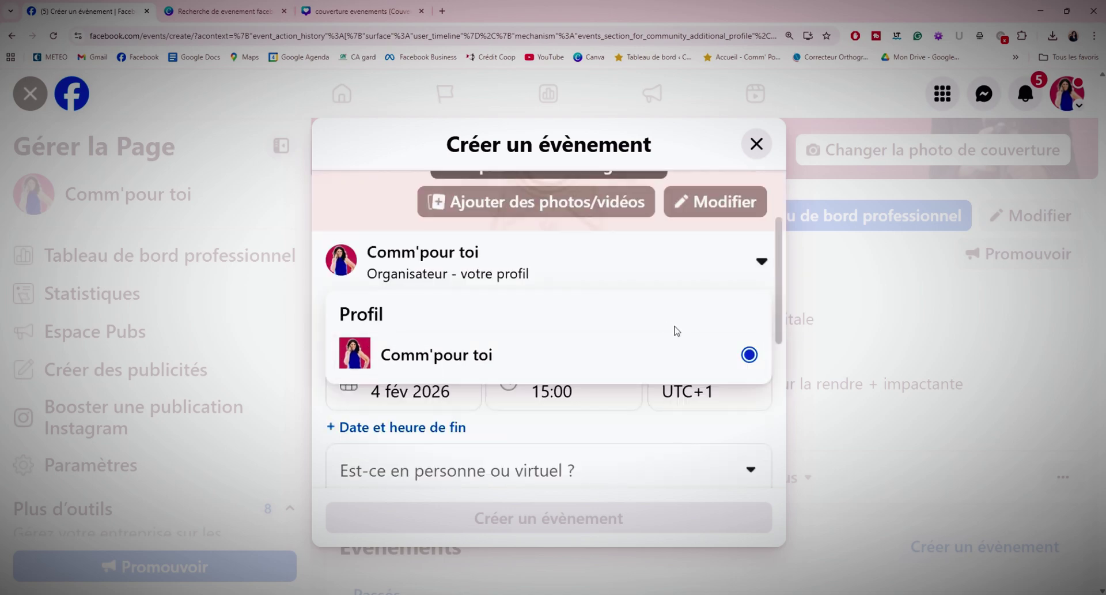
click(531, 283)
click(432, 320)
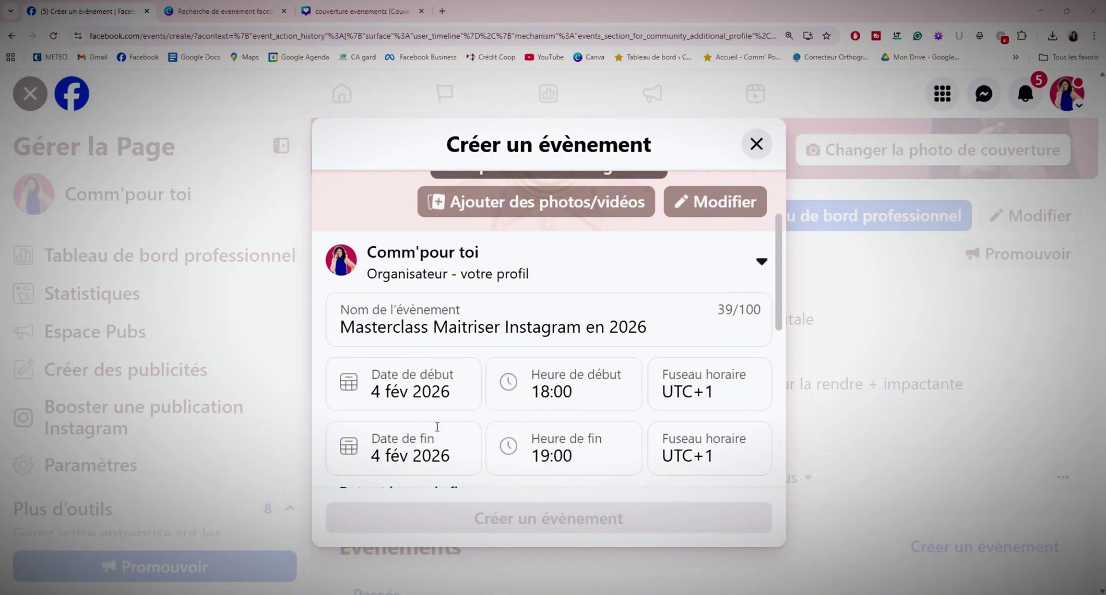
scroll(551, 455, down, 1)
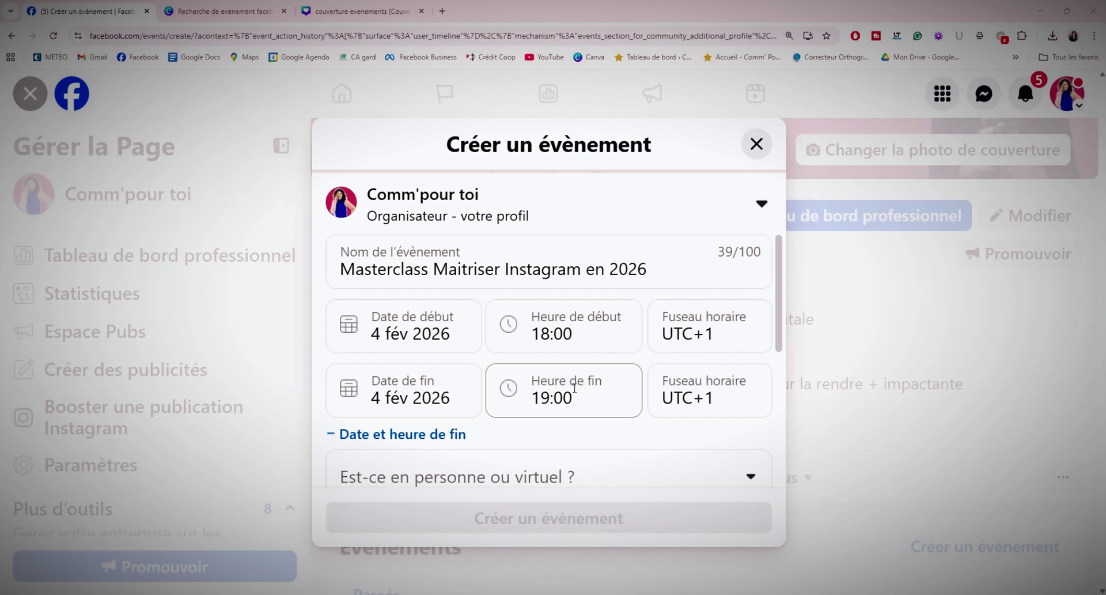
scroll(570, 375, down, 2)
scroll(563, 350, up, 3)
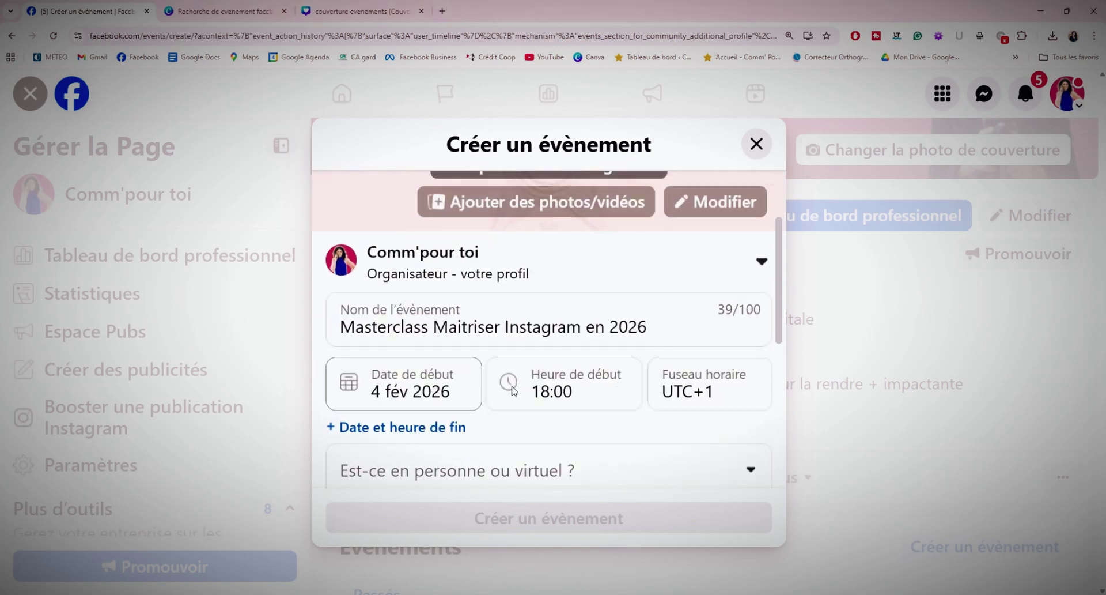
- Make the event Virtuel with a Lien externe to its commpourtoi.fr page and fill the details with the masterclass description
scroll(605, 391, down, 2)
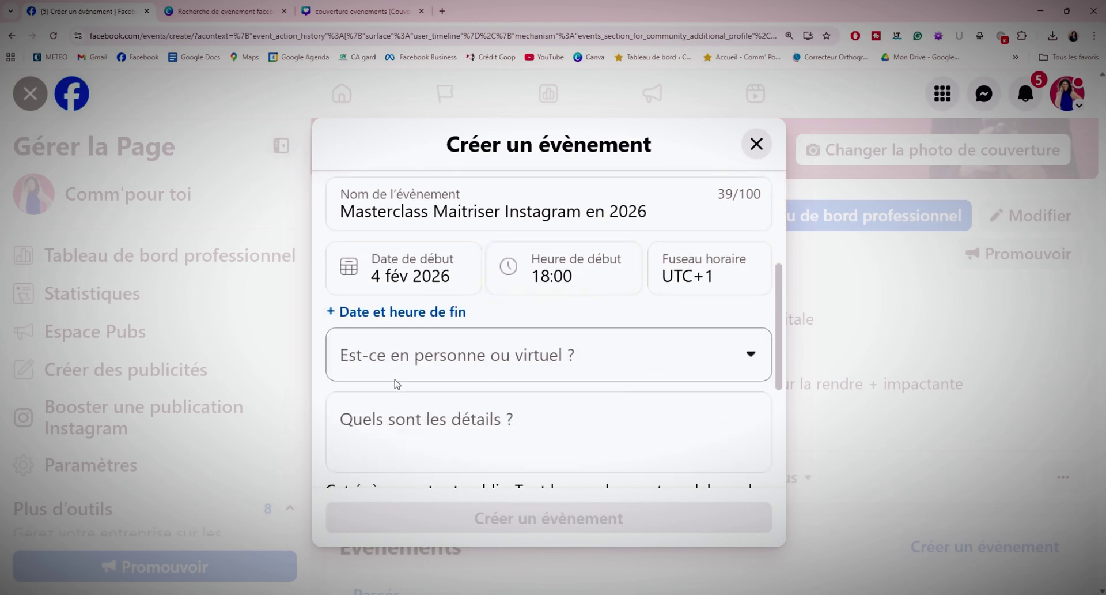
click(456, 358)
click(403, 455)
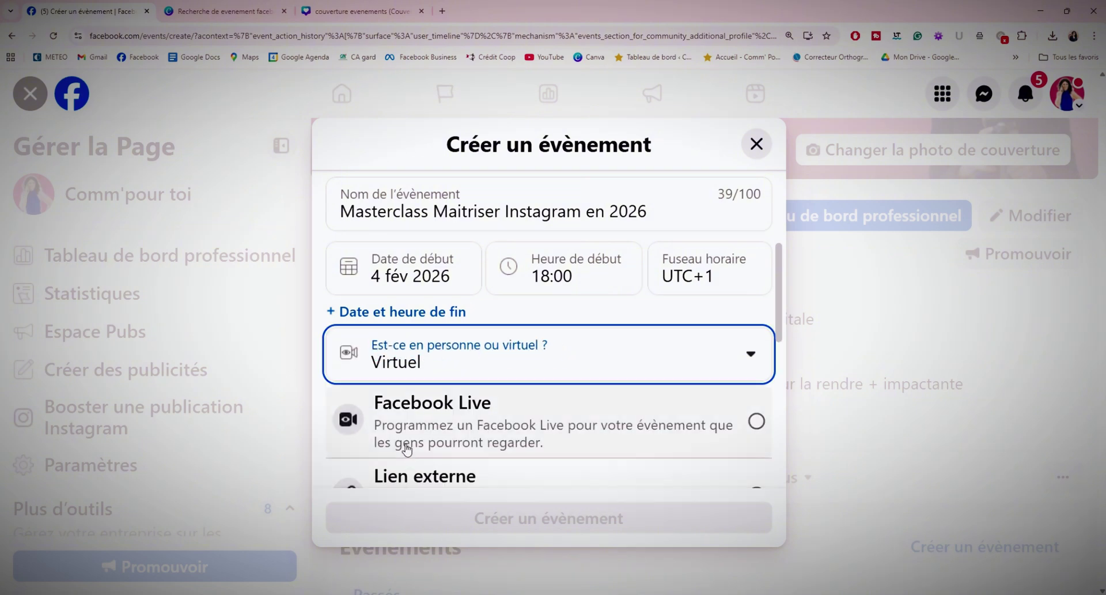
scroll(408, 449, down, 2)
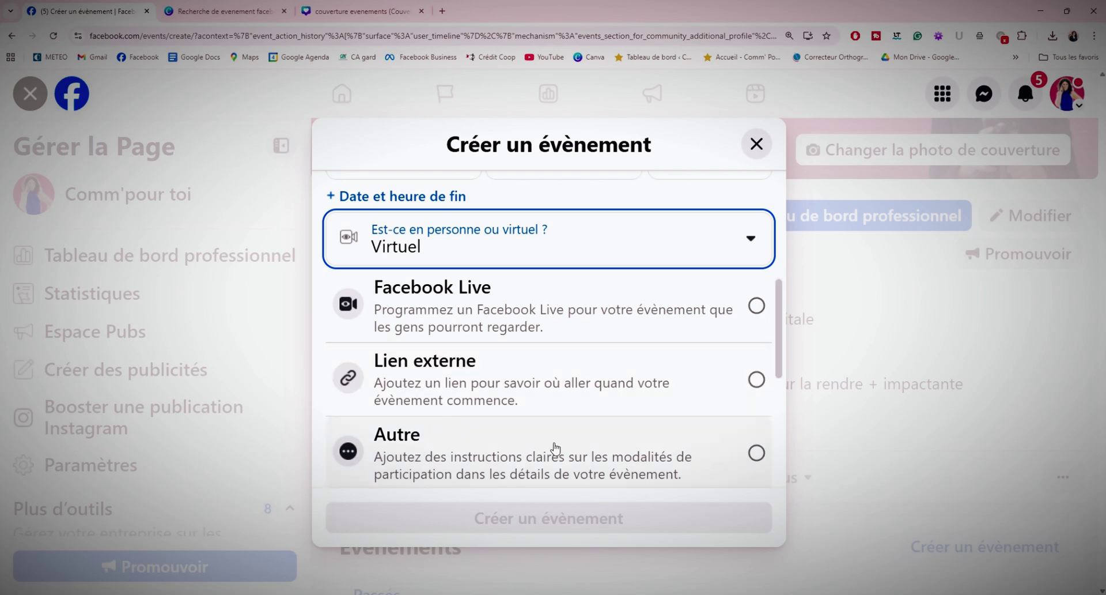
scroll(555, 452, down, 3)
click(398, 353)
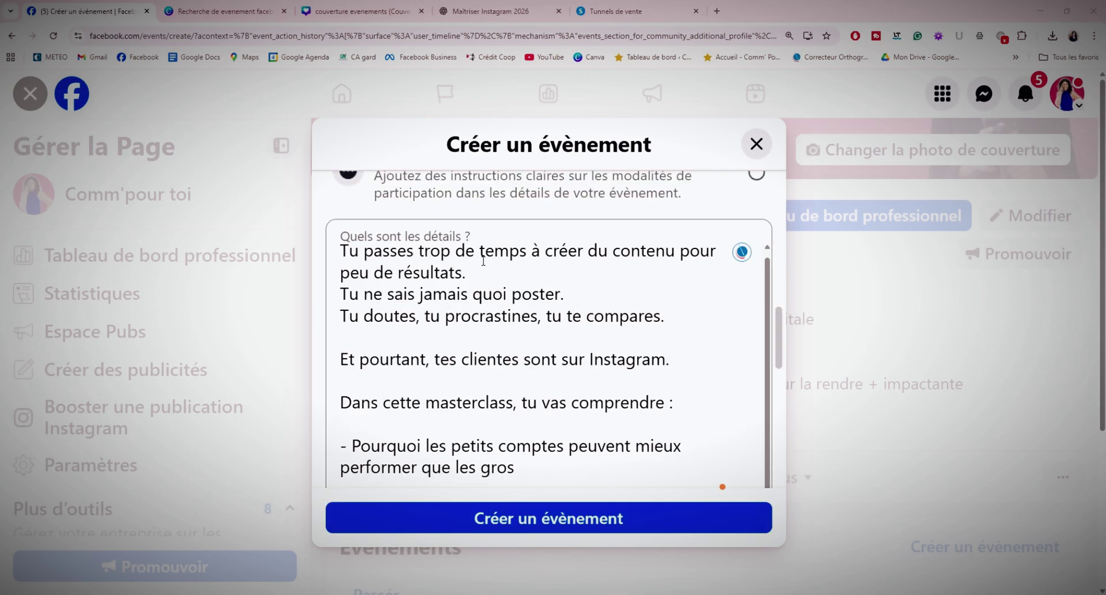
- Review the event's external link and description, and examine the co-organiser and ticket options
scroll(488, 294, down, 10)
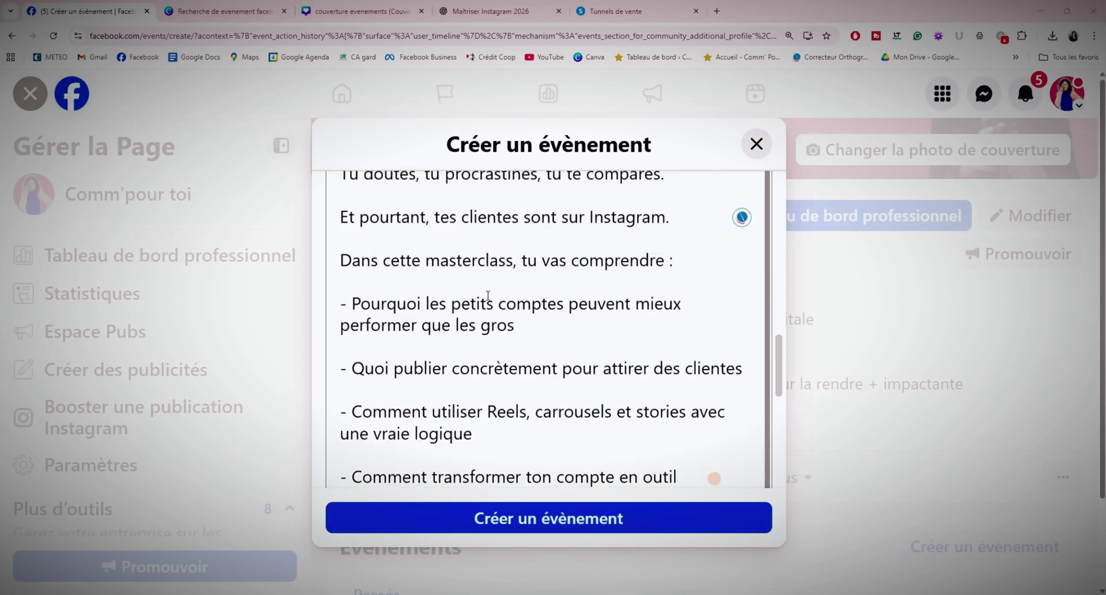
scroll(486, 339, up, 5)
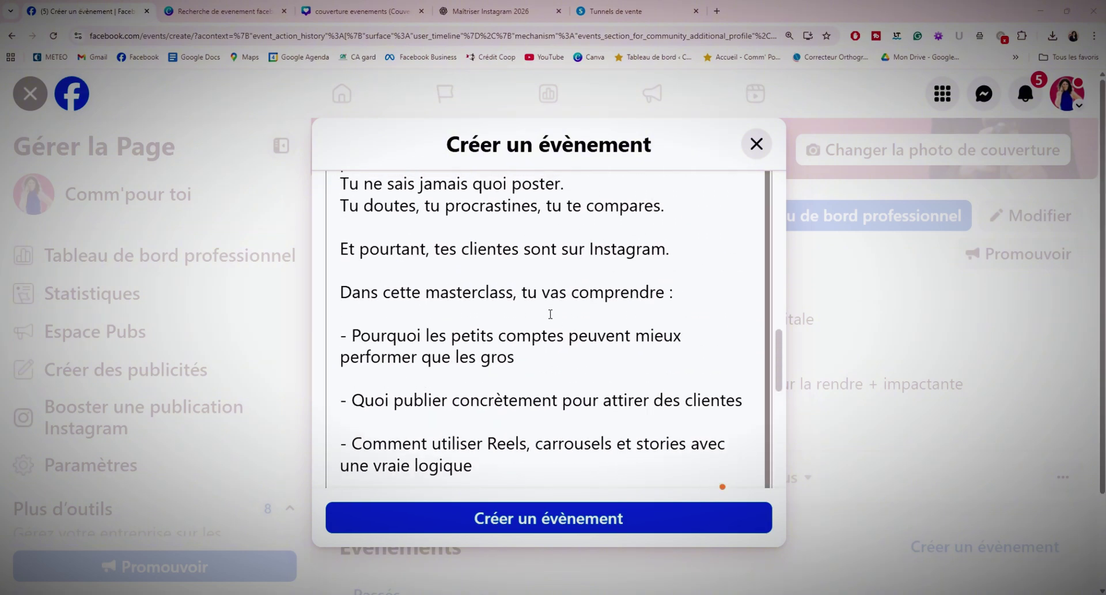
scroll(550, 314, up, 5)
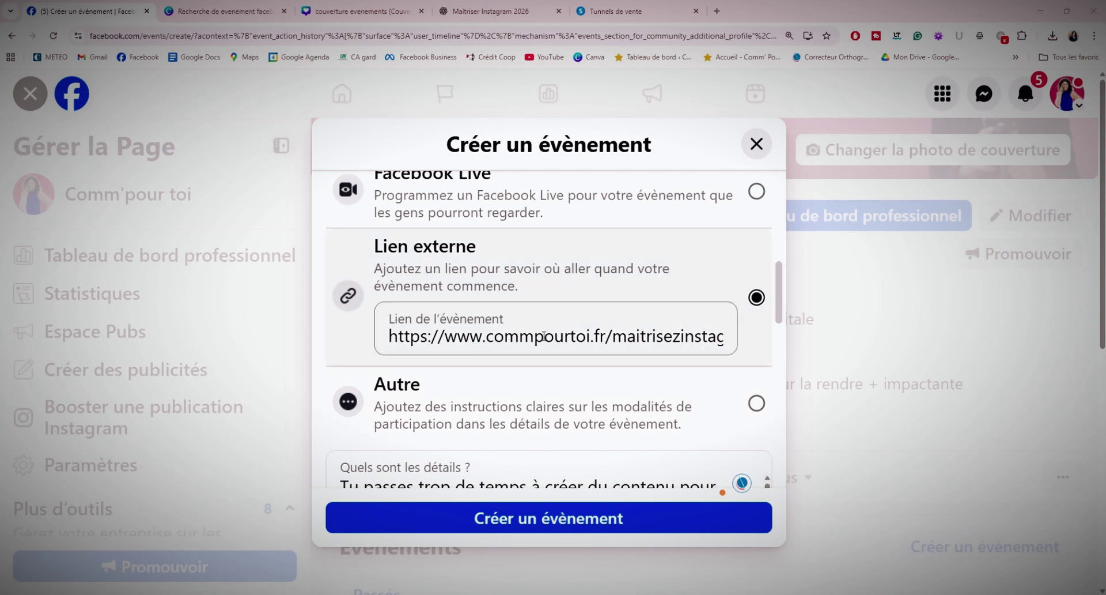
scroll(543, 336, down, 10)
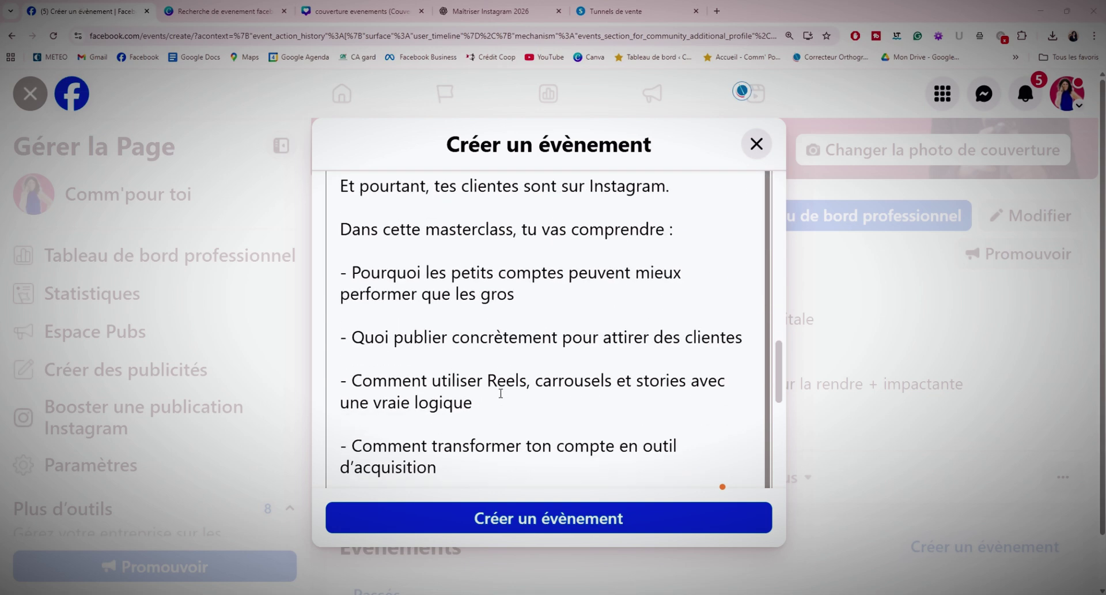
scroll(500, 393, down, 3)
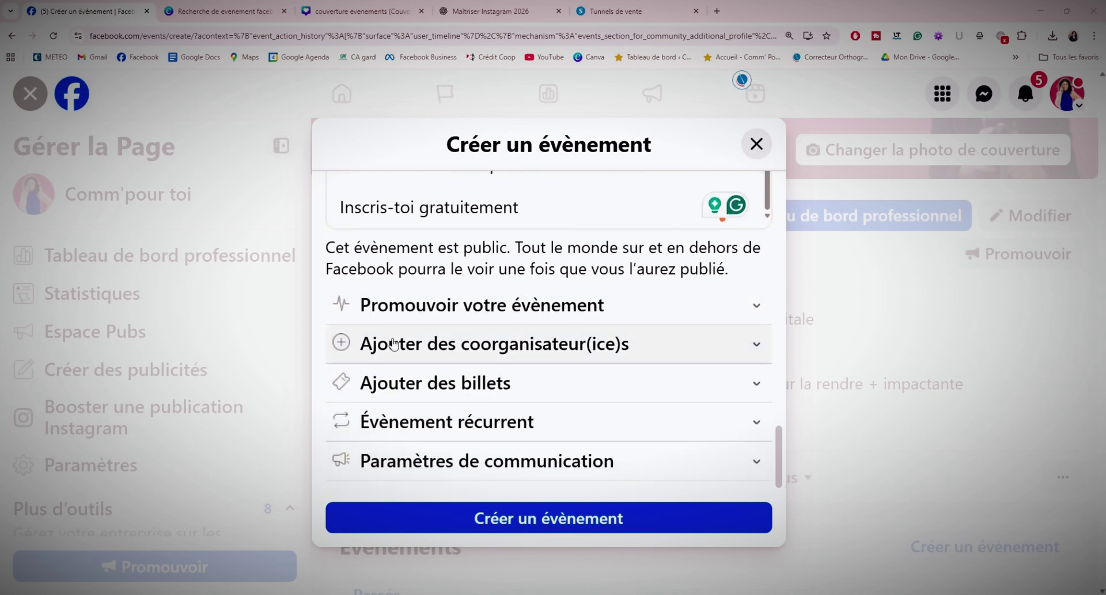
click(755, 348)
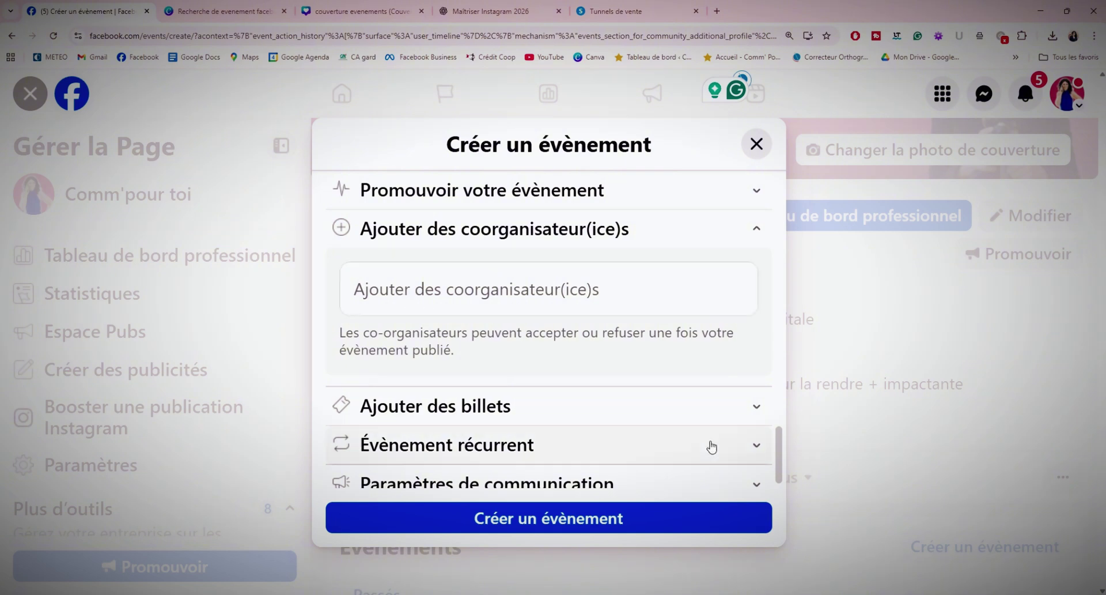
click(727, 406)
scroll(461, 416, down, 3)
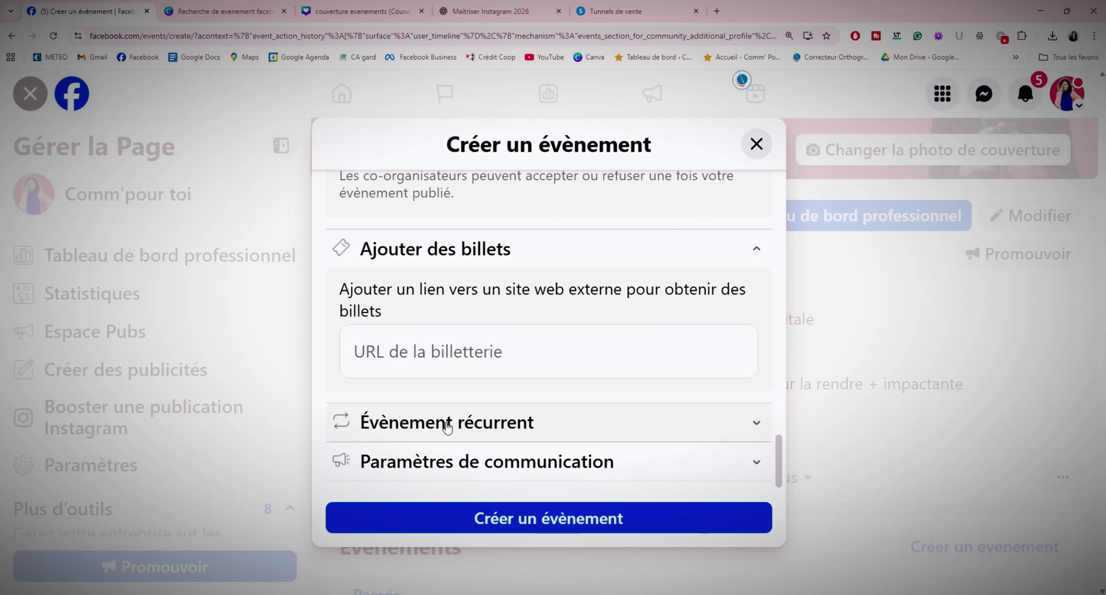
- Turn off organiser-only publishing, require an organiser's approval for posts, and create the event
click(533, 462)
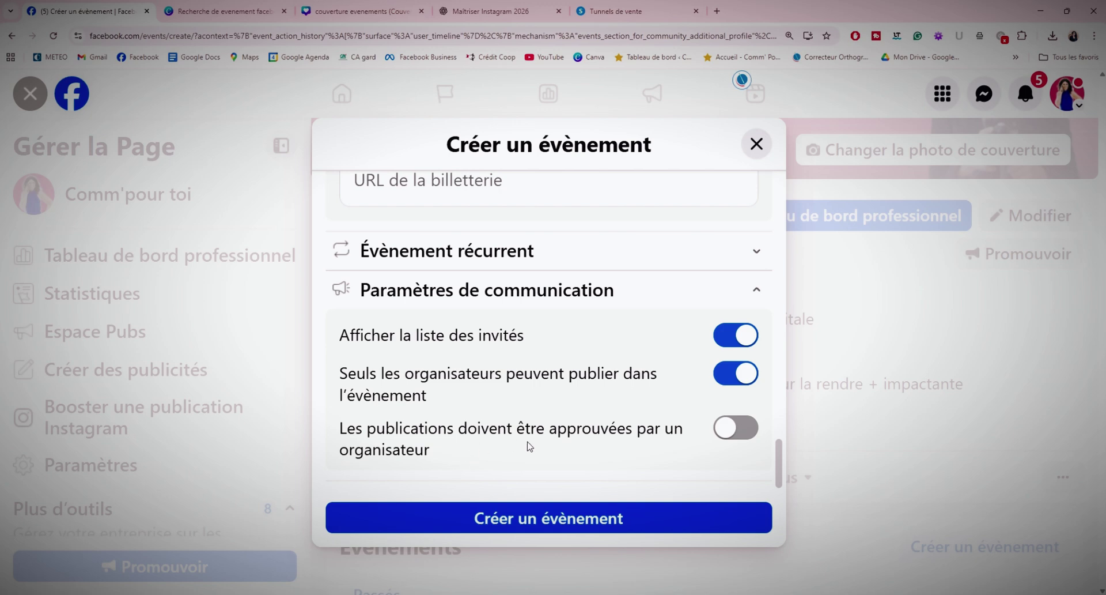
click(736, 377)
click(738, 431)
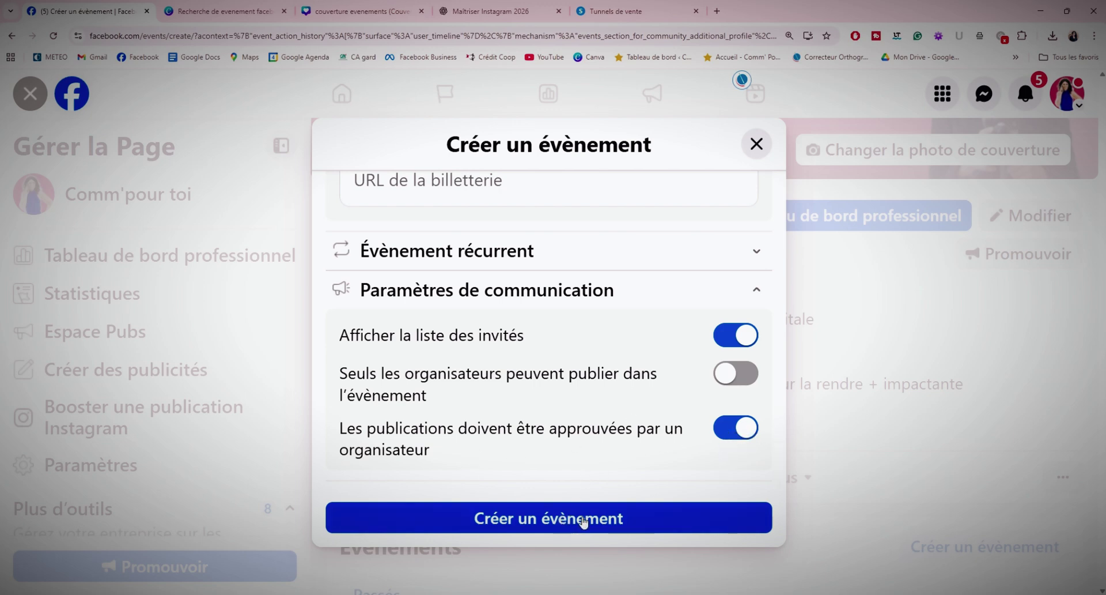
click(623, 521)
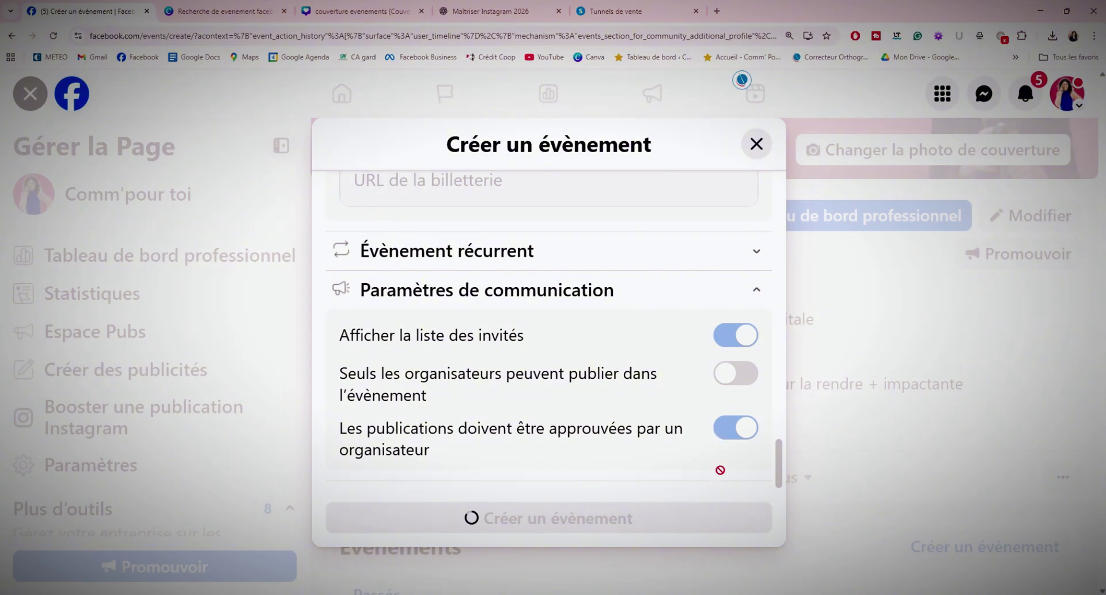
- Review the promotion suggestions on the new masterclass event's page
scroll(890, 375, down, 3)
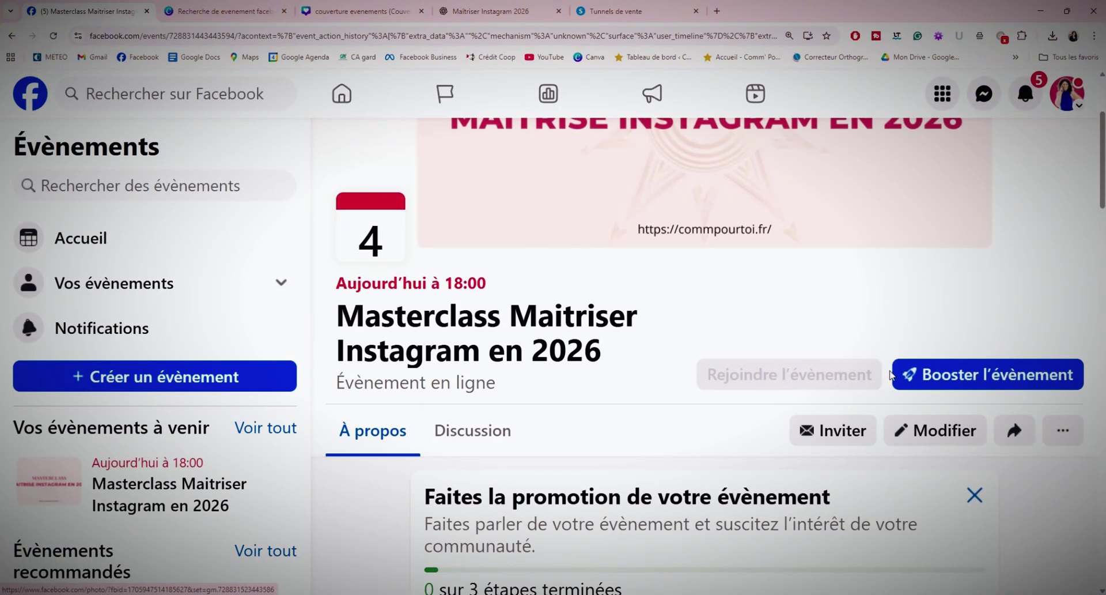
scroll(870, 372, down, 5)
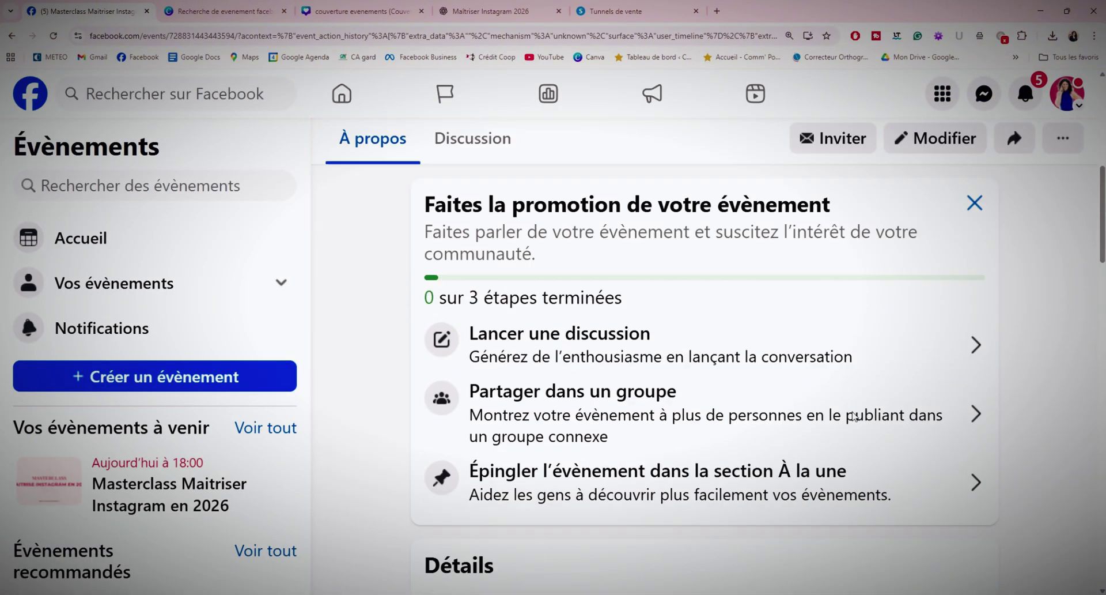
scroll(854, 416, down, 5)
scroll(854, 417, up, 5)
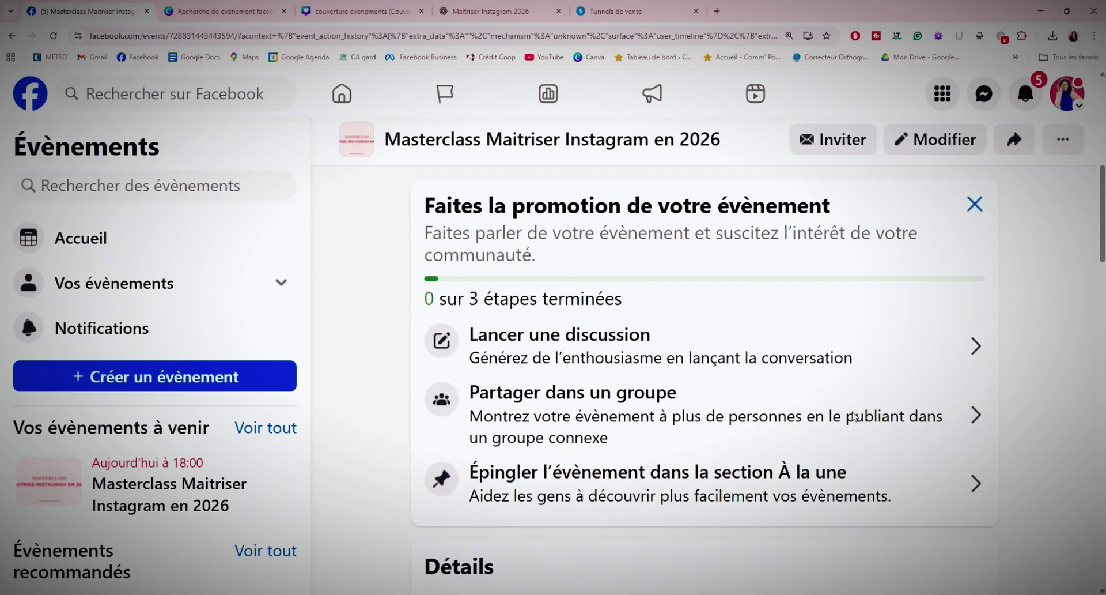
scroll(855, 416, up, 2)
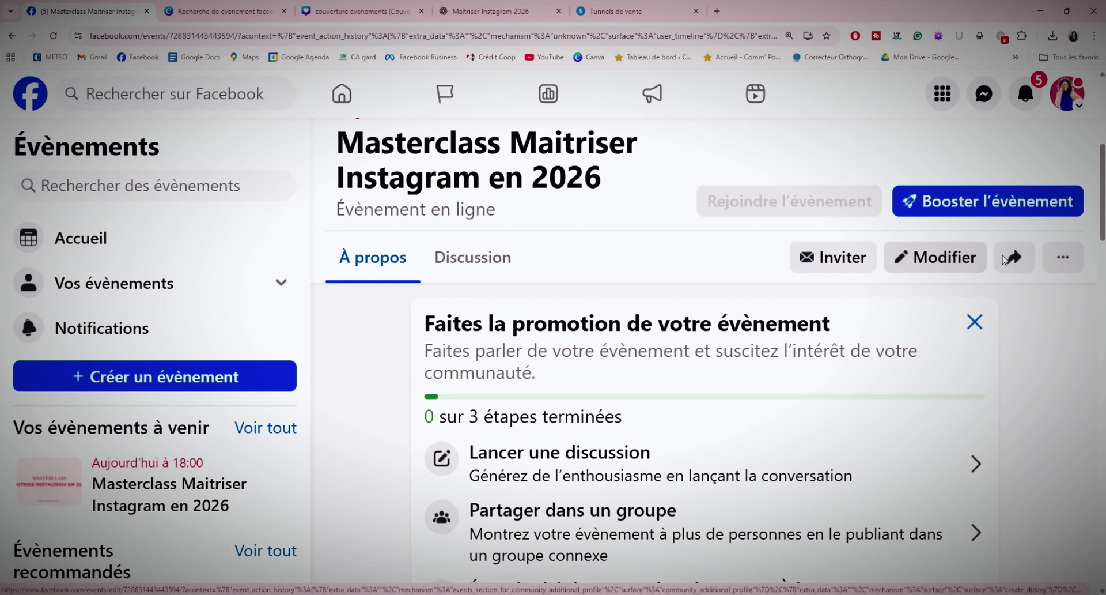
- Examine the event's sharing options and its additional management options
click(1006, 259)
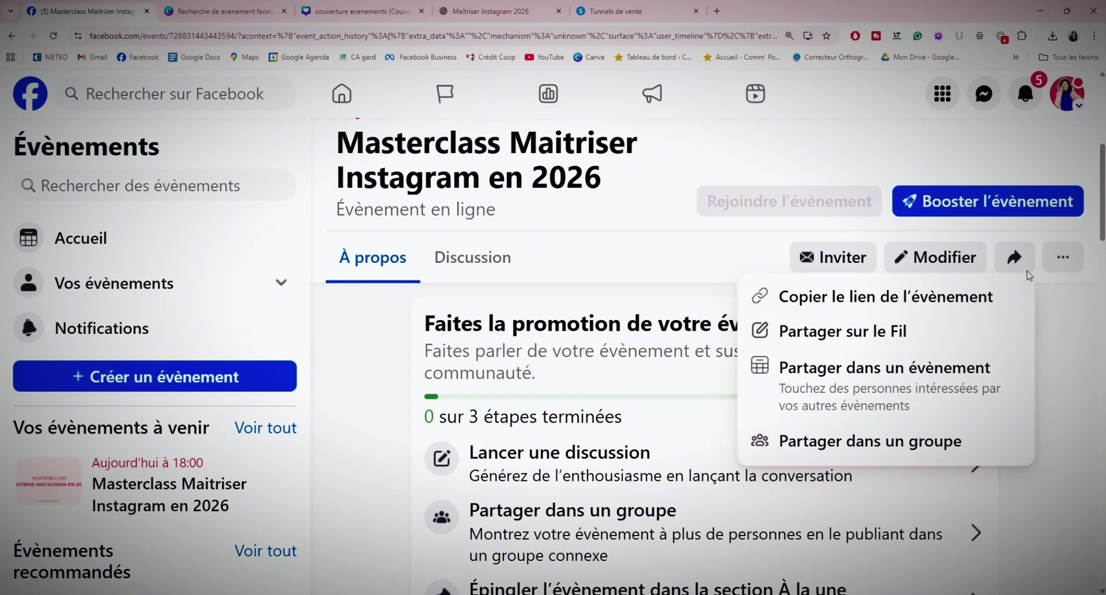
click(1071, 261)
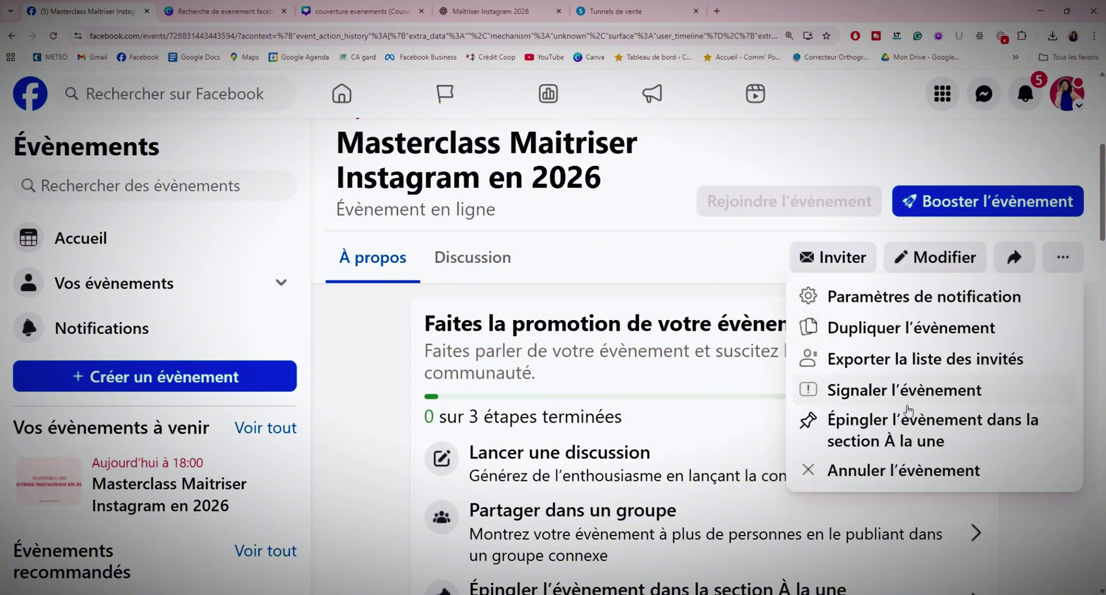
click(1029, 526)
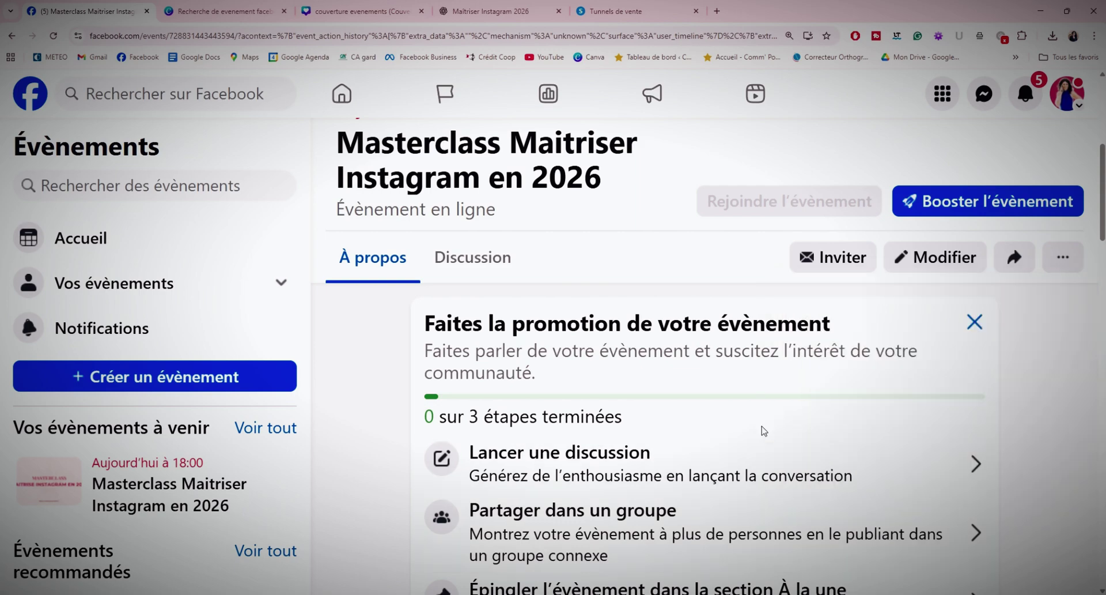
- Review the event's guest section with follower invitations and the suggested groups for sharing
scroll(761, 427, down, 10)
scroll(740, 437, down, 6)
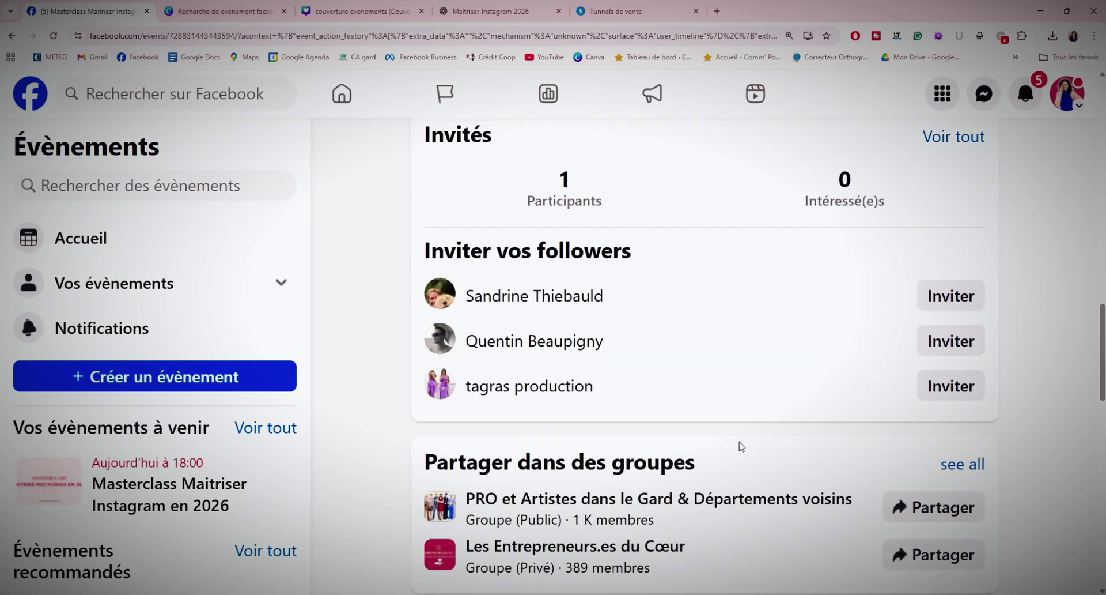
scroll(740, 438, up, 10)
scroll(1003, 213, up, 10)
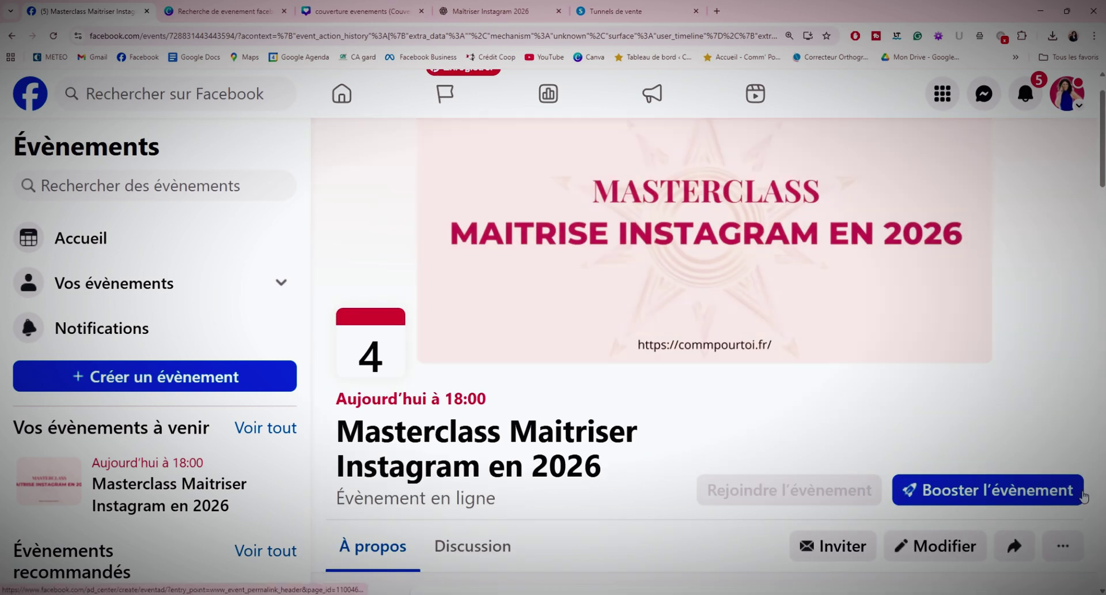
- Delete the masterclass event rather than cancelling it, and return to the Facebook home page to open the Comm'pour toi page
click(1063, 548)
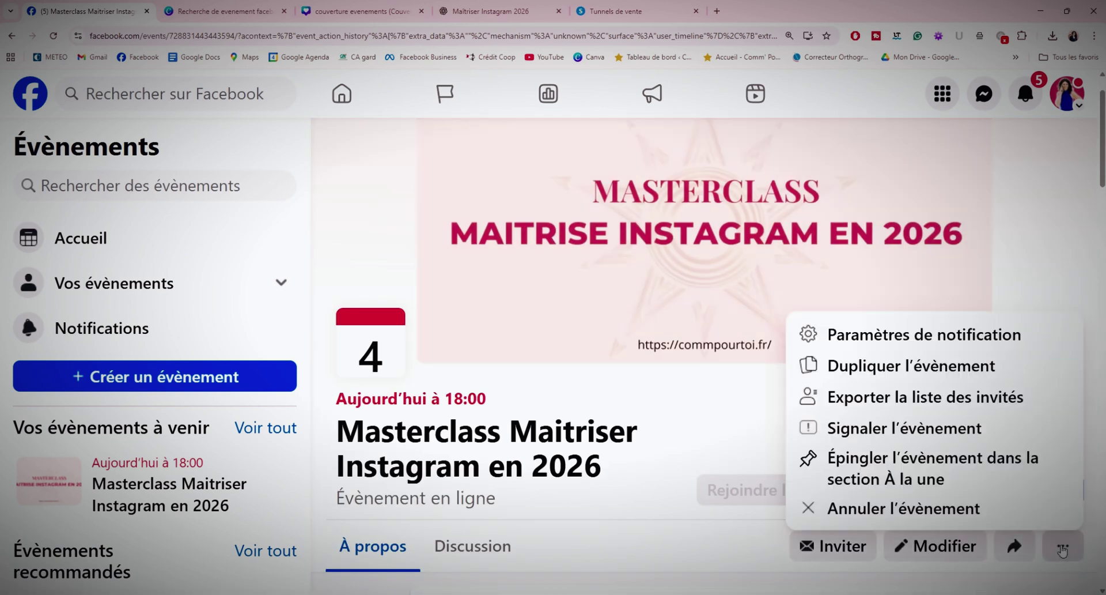
click(909, 511)
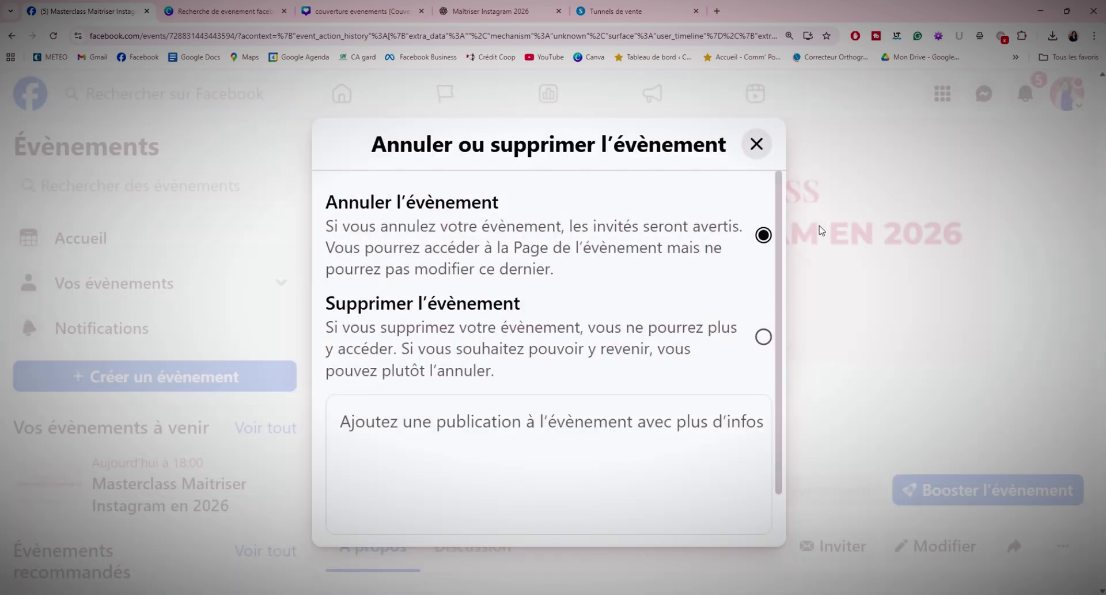
click(770, 337)
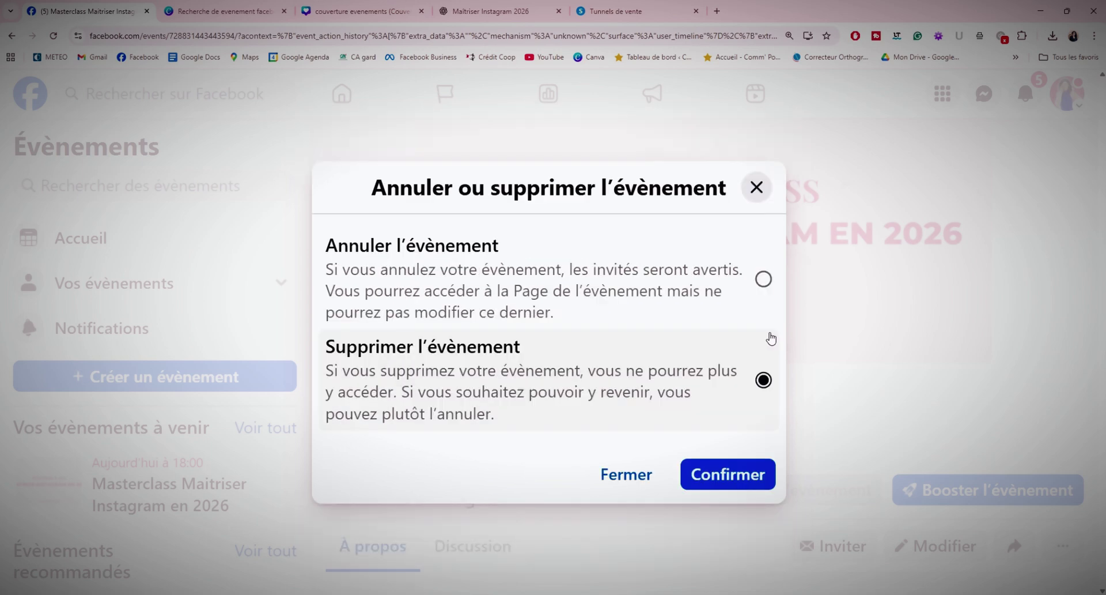
click(739, 478)
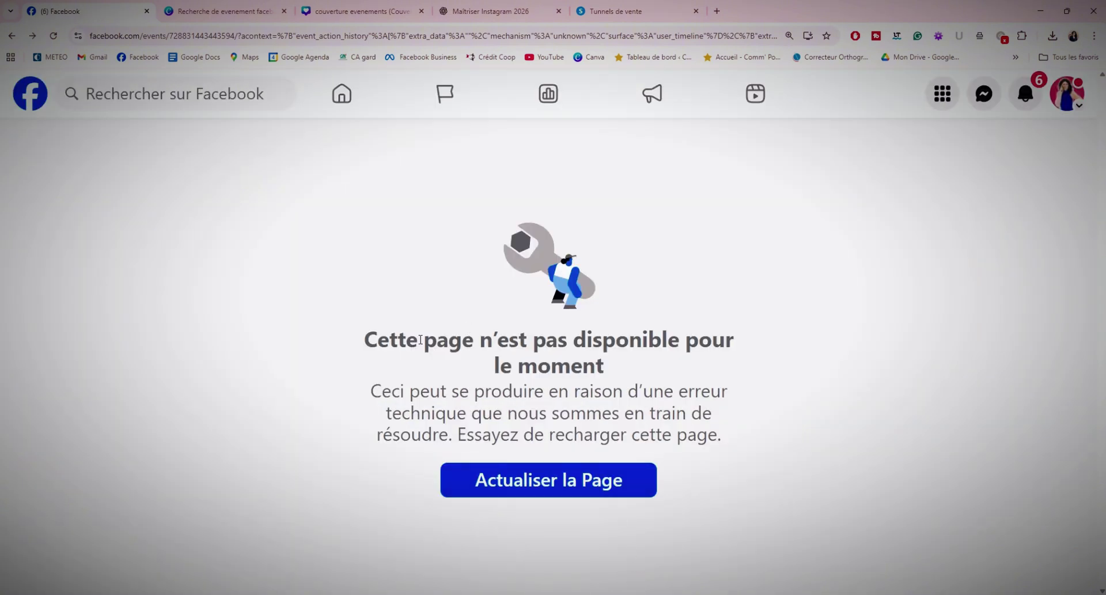
click(343, 95)
click(109, 155)
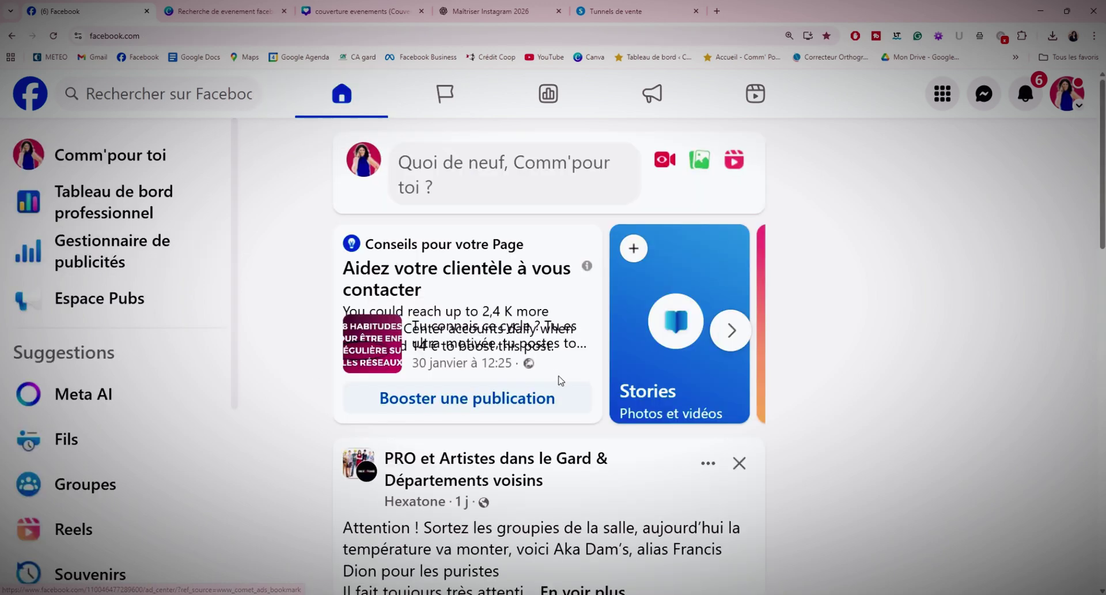